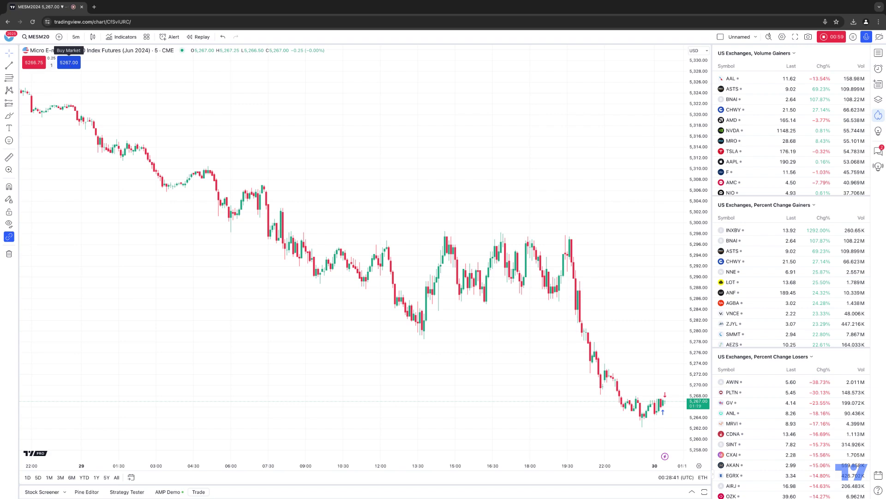
- Buy one MESM24 contract at market and show the open long position in the AMP Demo account's net positions
{"action": "left_click", "coordinate": [69, 63]}
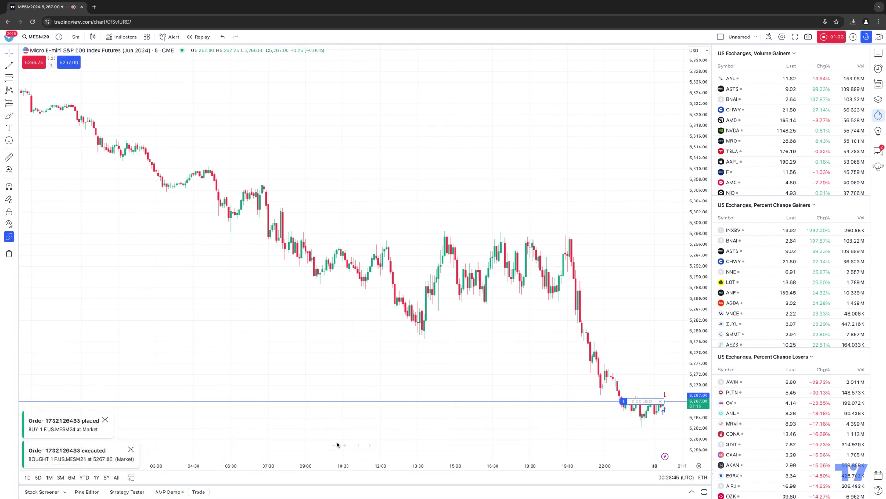
{"action": "left_click", "coordinate": [175, 491]}
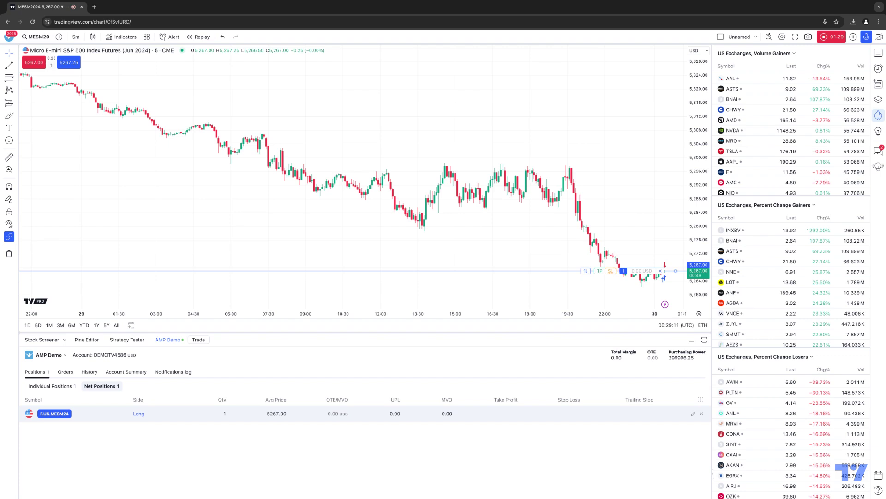
{"action": "left_click", "coordinate": [168, 339]}
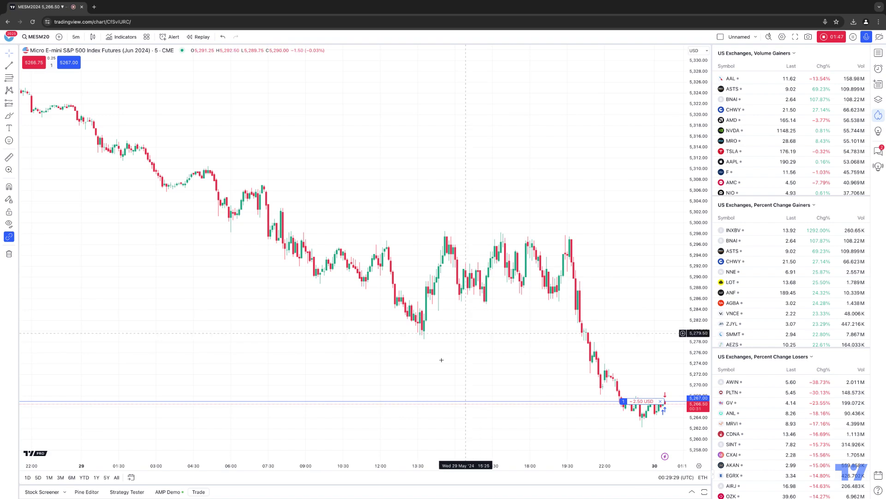
{"action": "left_click", "coordinate": [174, 491]}
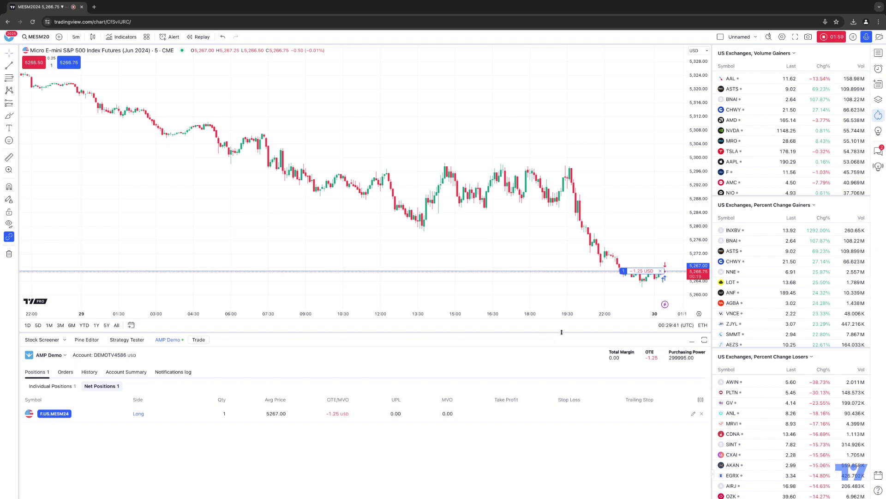
- Attach a take profit at 5270.00 and a stop loss at 5264.00 to the long position on the chart
{"action": "mouse_move", "coordinate": [647, 271]}
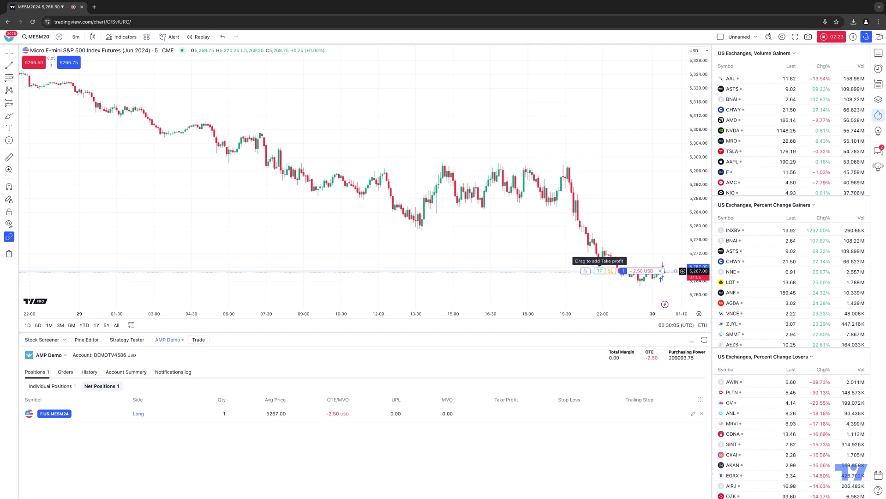
{"action": "left_click_drag", "start_coordinate": [600, 271], "coordinate": [600, 214]}
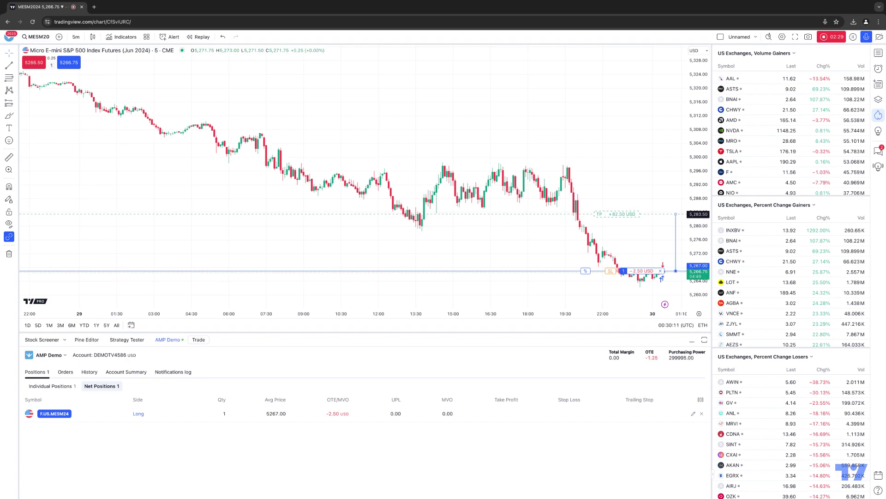
{"action": "left_click_drag", "start_coordinate": [599, 214], "coordinate": [599, 261]}
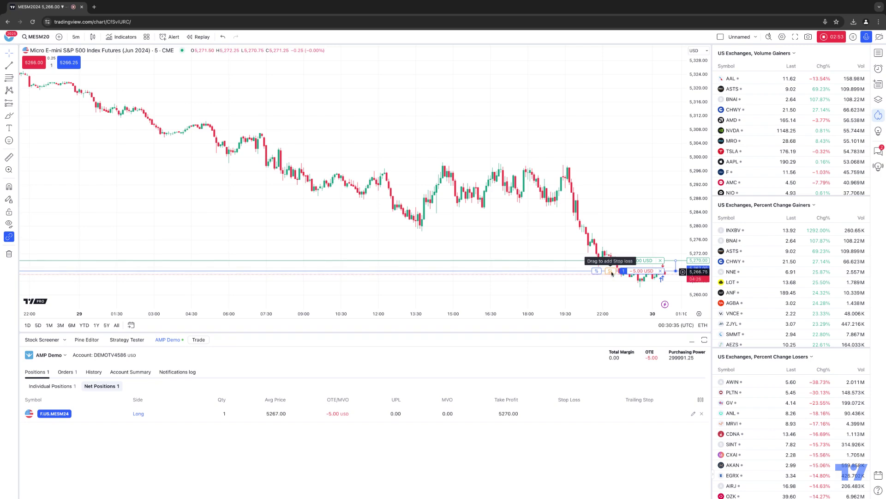
{"action": "left_click_drag", "start_coordinate": [612, 273], "coordinate": [662, 279]}
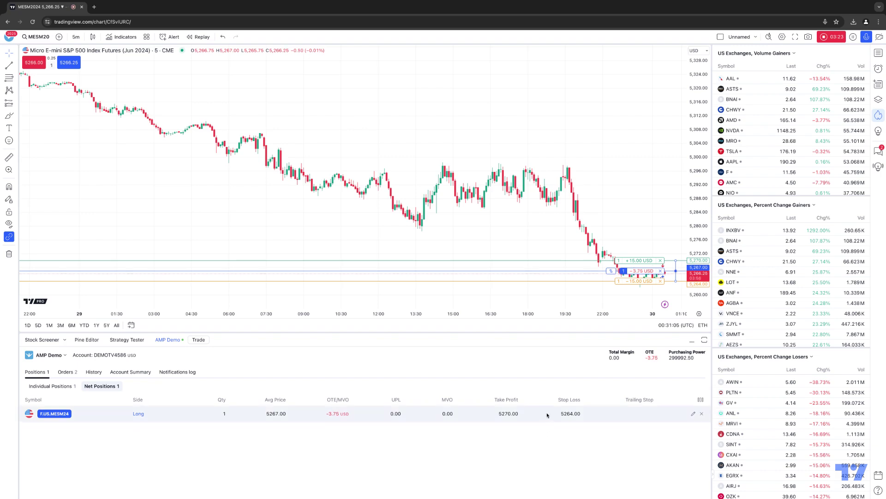
- Cancel the long position's take-profit and stop-loss orders and dismiss the notifications
{"action": "left_click", "coordinate": [660, 280]}
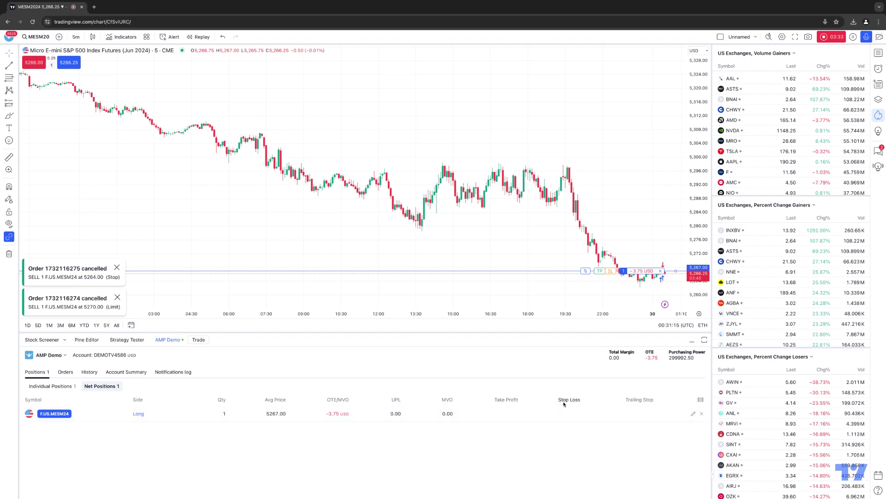
{"action": "left_click", "coordinate": [116, 267]}
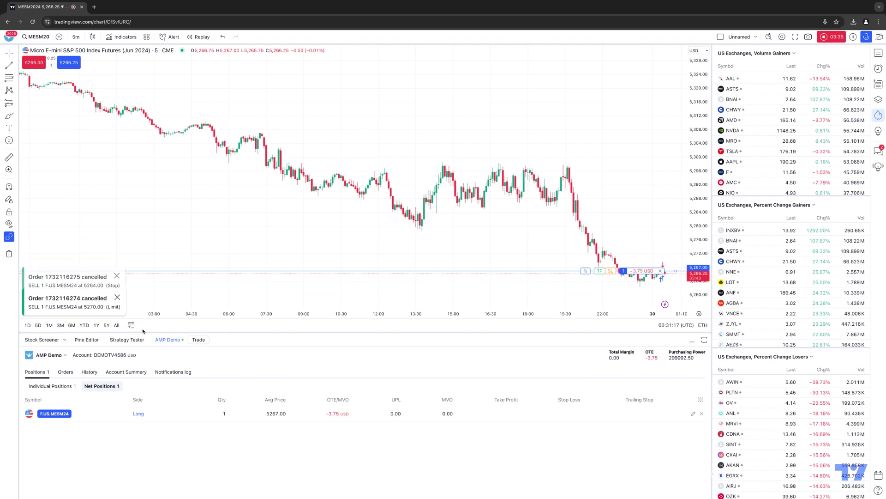
{"action": "left_click", "coordinate": [117, 297]}
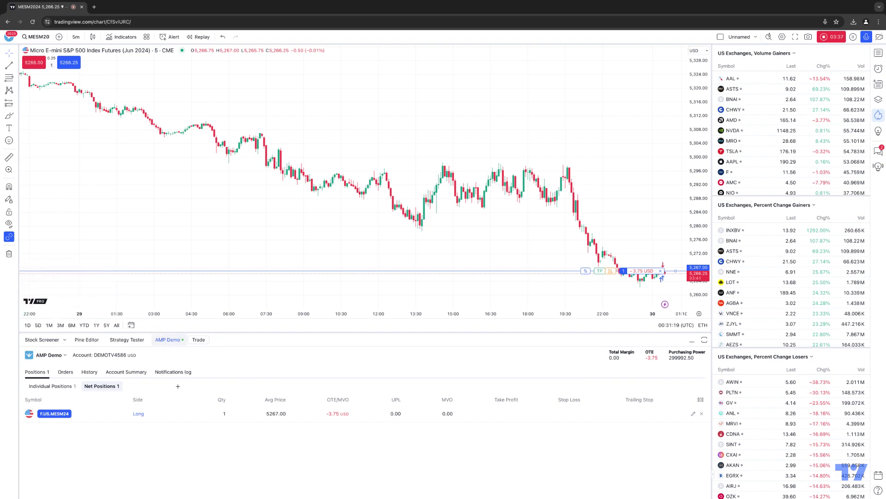
- Examine the account's individual positions and return to the net positions view
{"action": "left_click", "coordinate": [168, 340]}
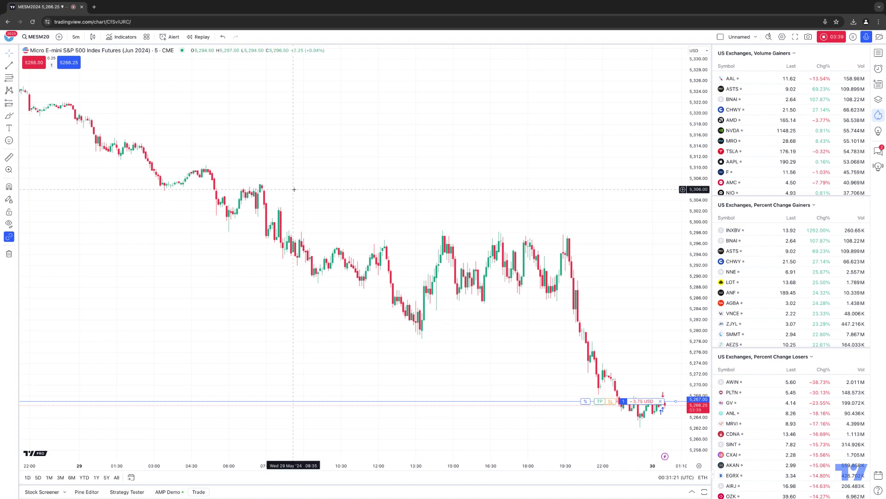
{"action": "left_click", "coordinate": [168, 491]}
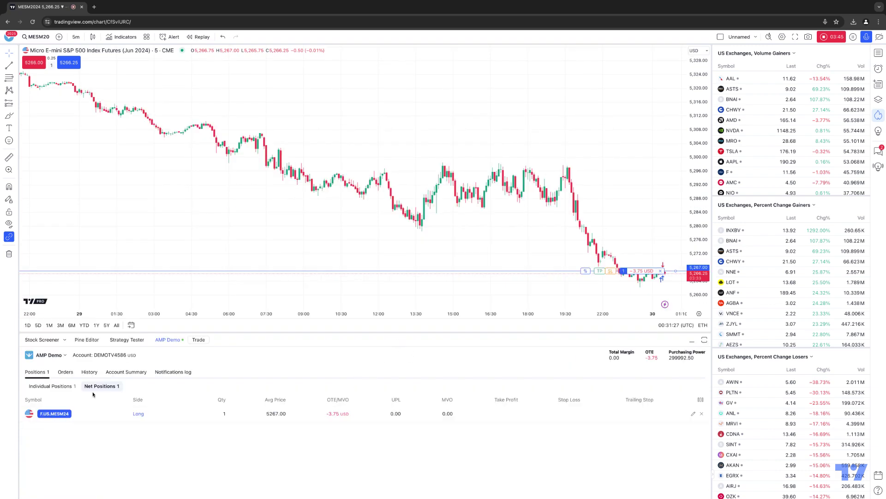
{"action": "left_click", "coordinate": [51, 386]}
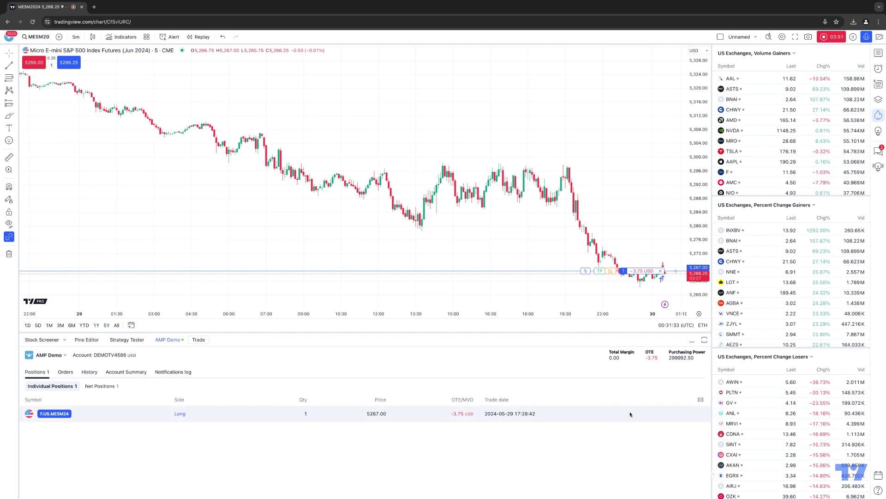
{"action": "left_click", "coordinate": [97, 387]}
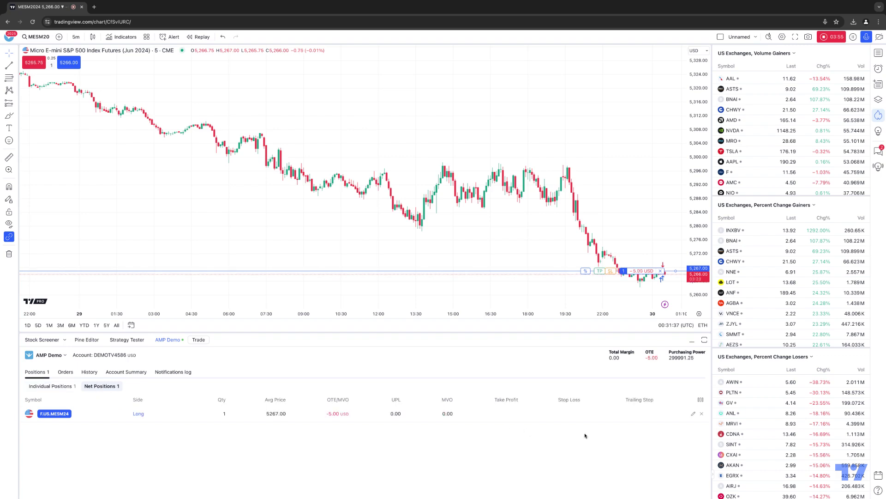
- Open the long position's protection settings and enable a take profit and a stop loss of 8 ticks each
{"action": "left_click", "coordinate": [693, 414]}
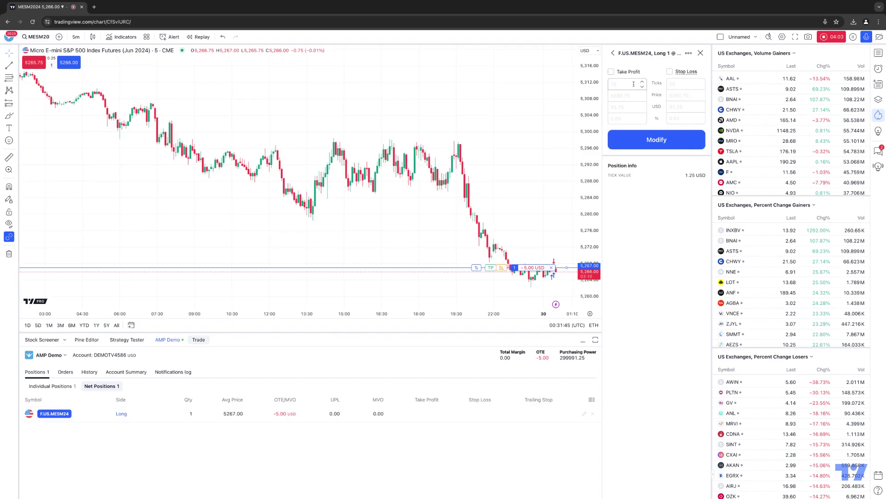
{"action": "left_click", "coordinate": [611, 73]}
{"action": "left_click", "coordinate": [670, 72]}
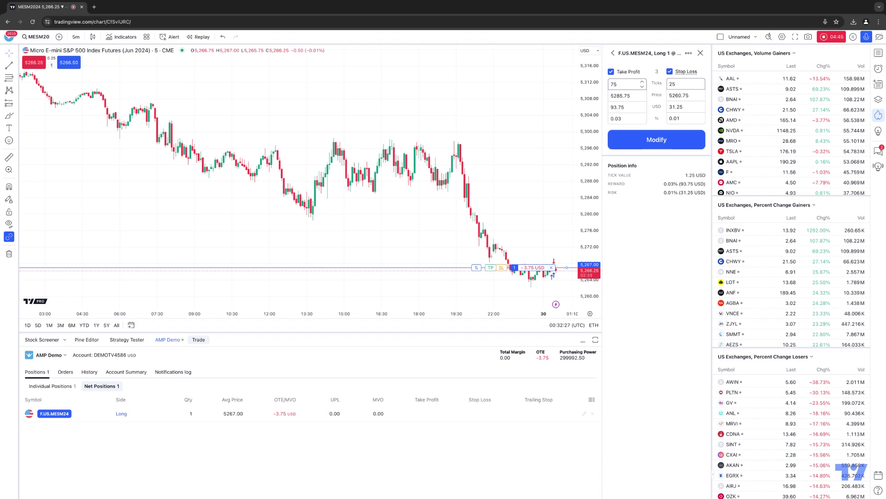
{"action": "double_click", "coordinate": [623, 84]}
{"action": "type", "text": "8"}
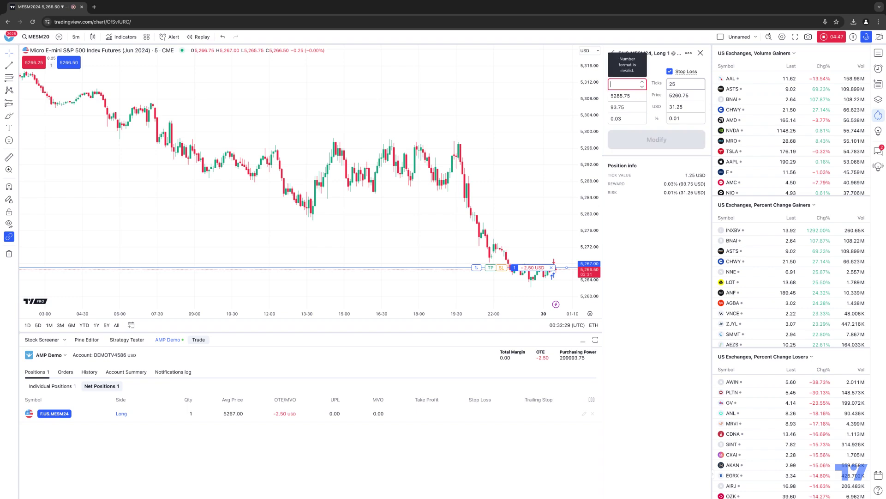
{"action": "double_click", "coordinate": [682, 85]}
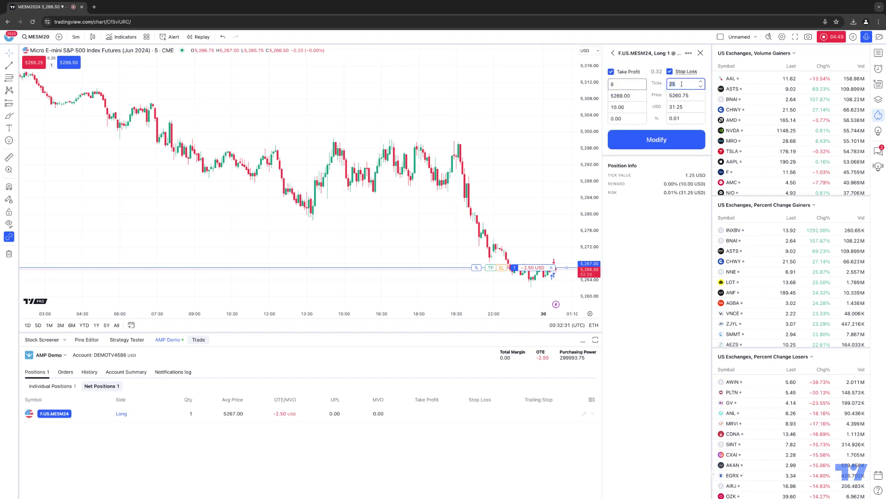
{"action": "type", "text": "8"}
{"action": "left_click", "coordinate": [676, 83]}
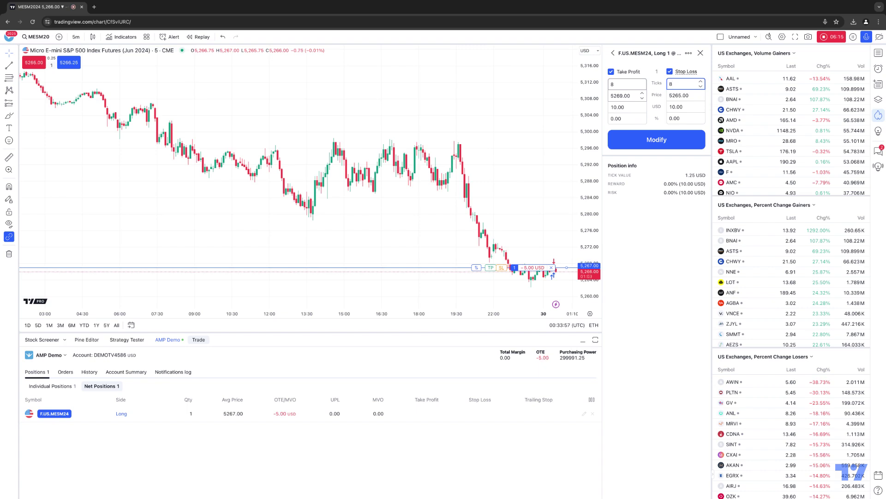
- Try to set the long position's take-profit price to 5263.00
{"action": "left_click", "coordinate": [633, 84]}
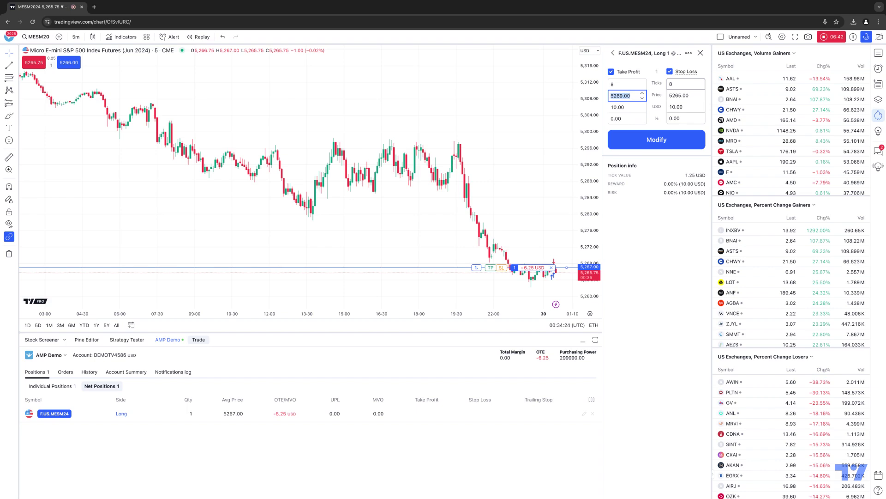
{"action": "type", "text": "52"}
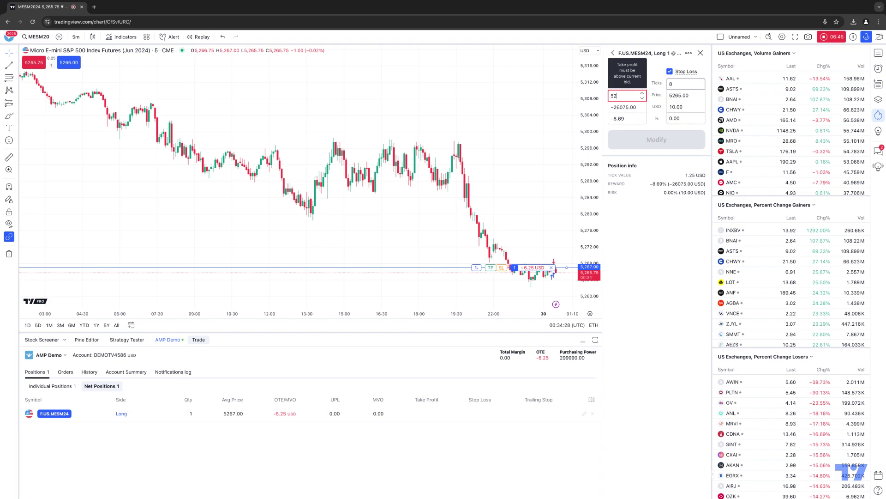
{"action": "type", "text": "63.00"}
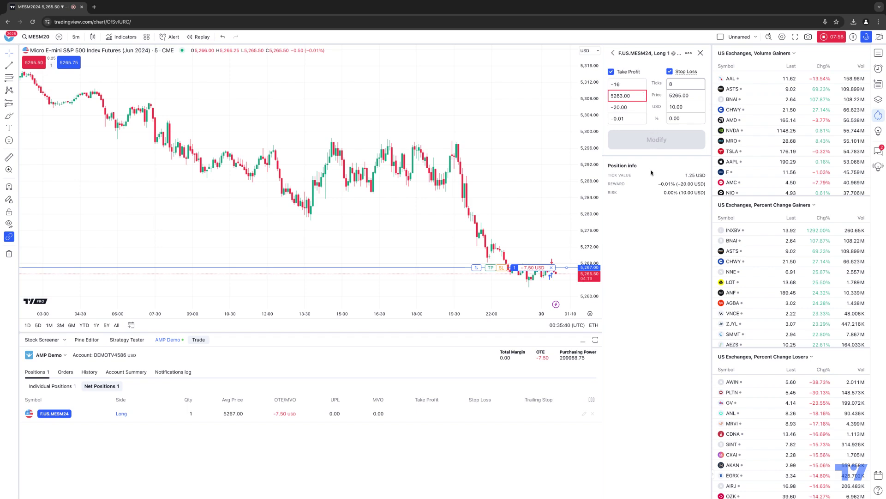
- Set the long position's take profit to 8 ticks again and apply the modification
{"action": "double_click", "coordinate": [631, 85]}
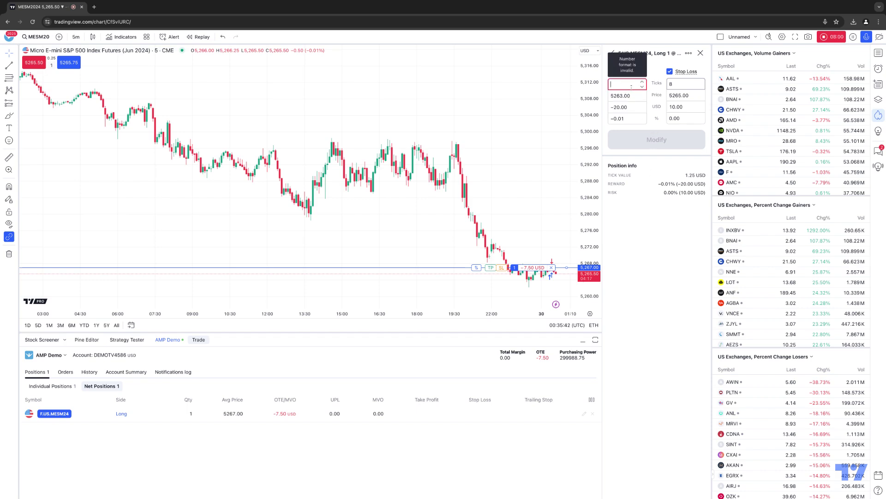
{"action": "type", "text": "8"}
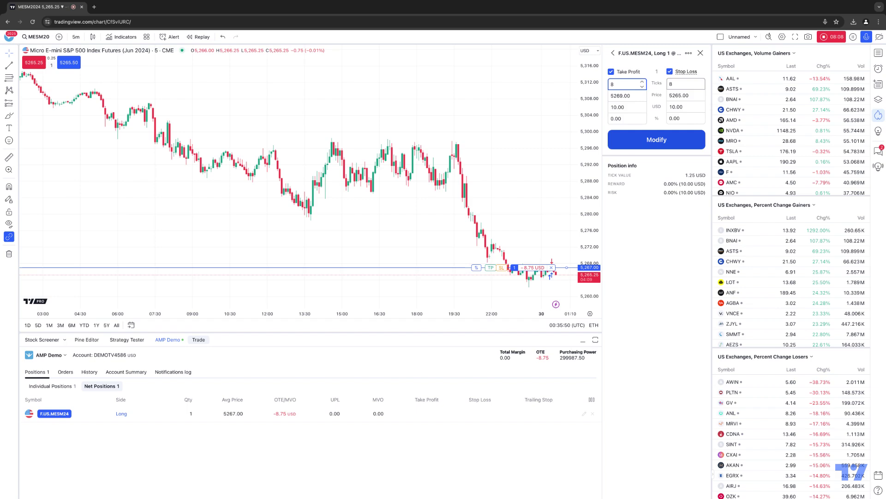
{"action": "key", "text": "Return"}
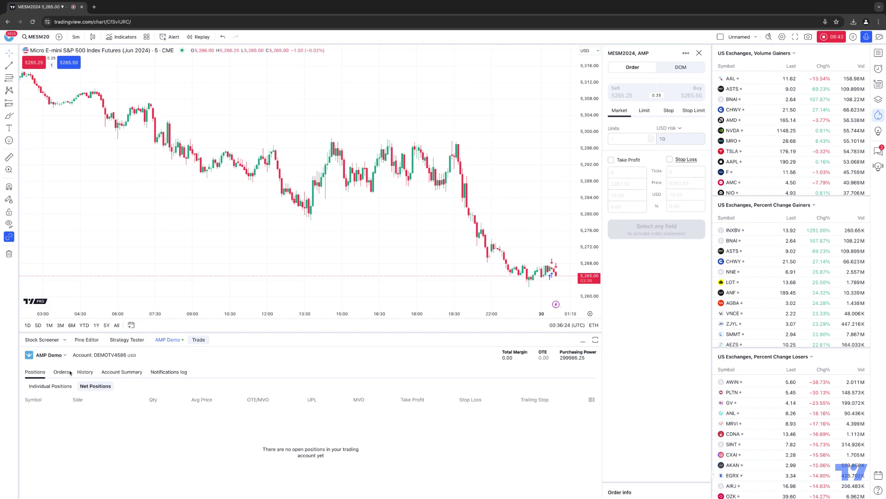
- Review the account's order history, return to the positions list and close the order form
{"action": "left_click", "coordinate": [89, 373]}
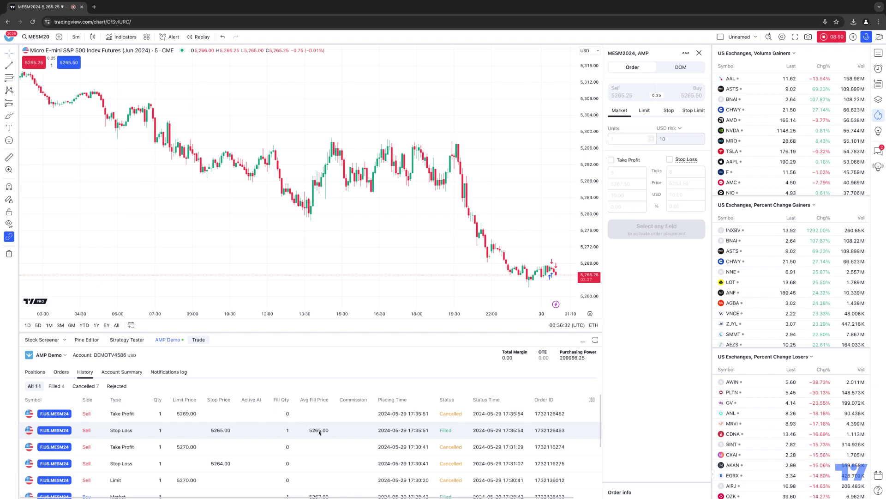
{"action": "left_click", "coordinate": [35, 372]}
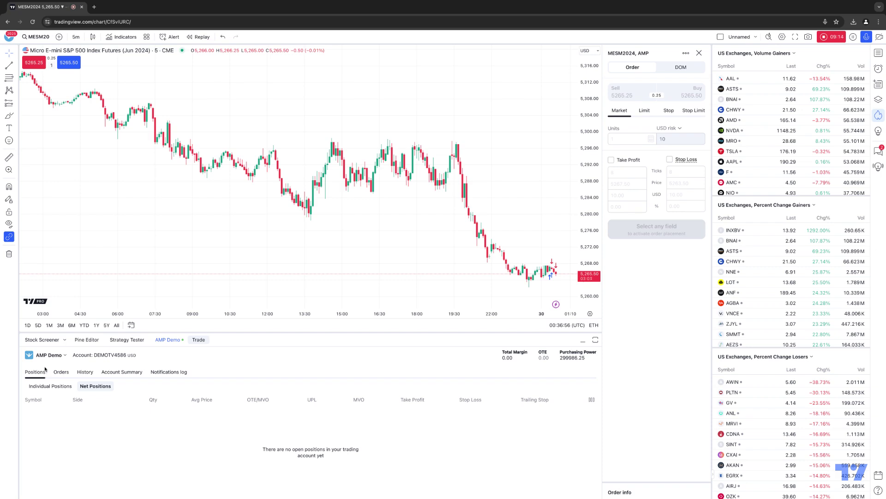
{"action": "left_click", "coordinate": [699, 58]}
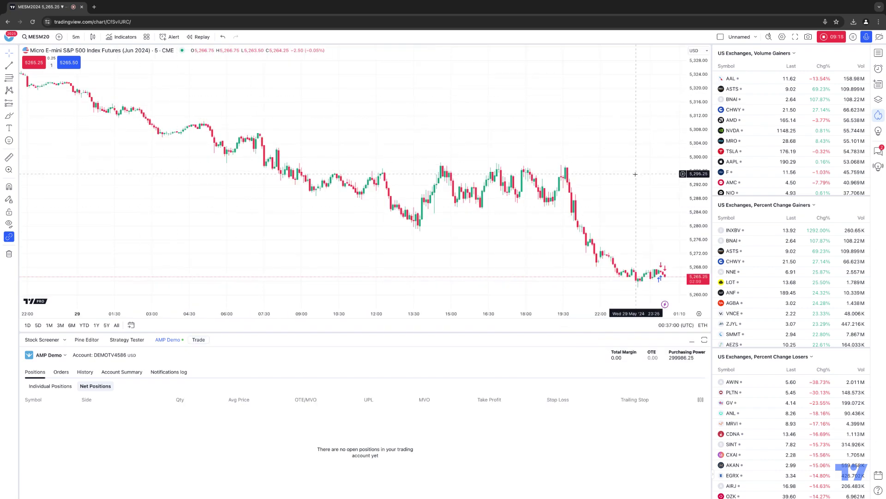
- Sell one MESM24 contract at market and attach a take profit at 5259.50 and a stop loss at 5277.25 on the chart
{"action": "left_click", "coordinate": [34, 62]}
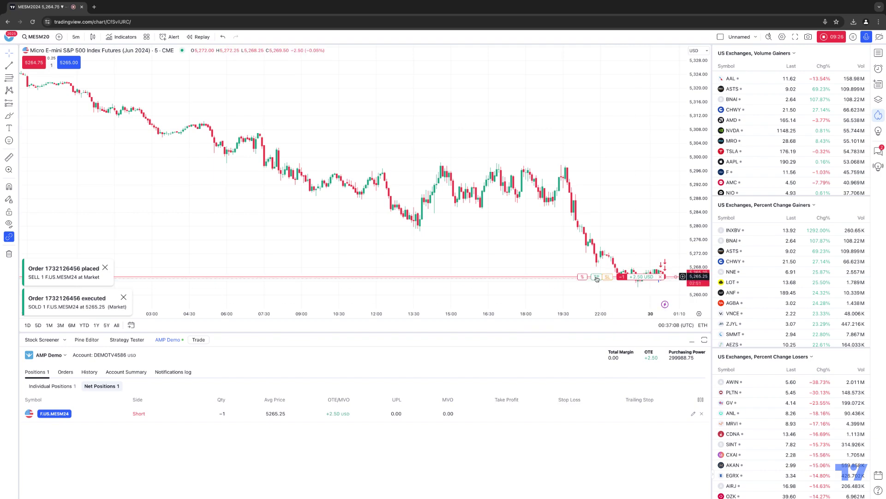
{"action": "left_click_drag", "start_coordinate": [597, 279], "coordinate": [608, 235]}
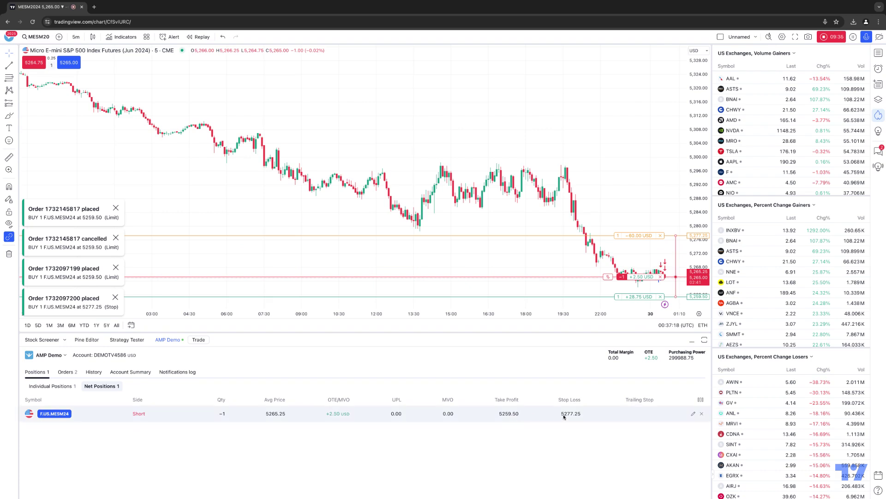
- Cancel the short position's take-profit and stop-loss orders on the chart
{"action": "left_click", "coordinate": [660, 296]}
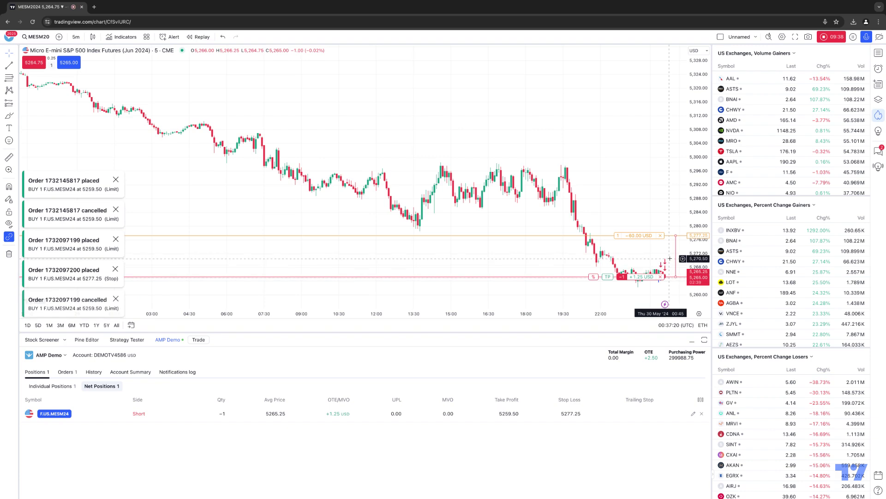
{"action": "left_click", "coordinate": [661, 235]}
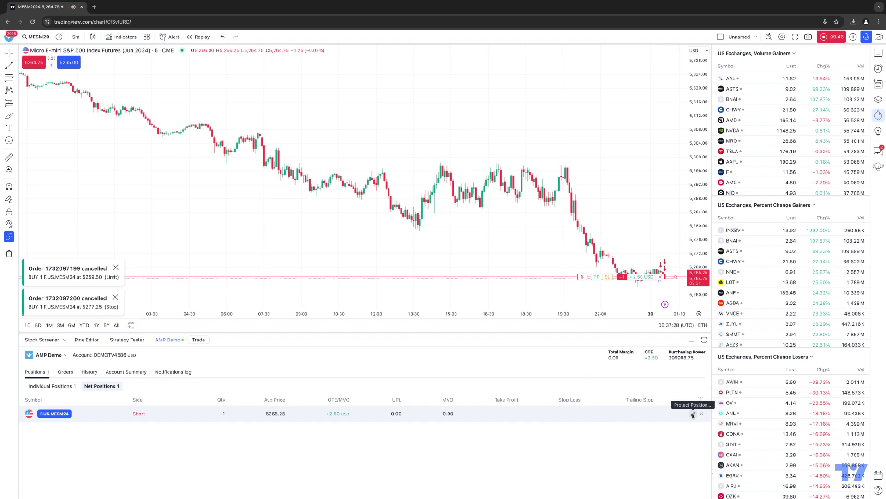
- In the short position's protection settings, enable take profit and stop loss and set the take profit to 8 ticks
{"action": "left_click", "coordinate": [693, 414]}
{"action": "left_click", "coordinate": [635, 72]}
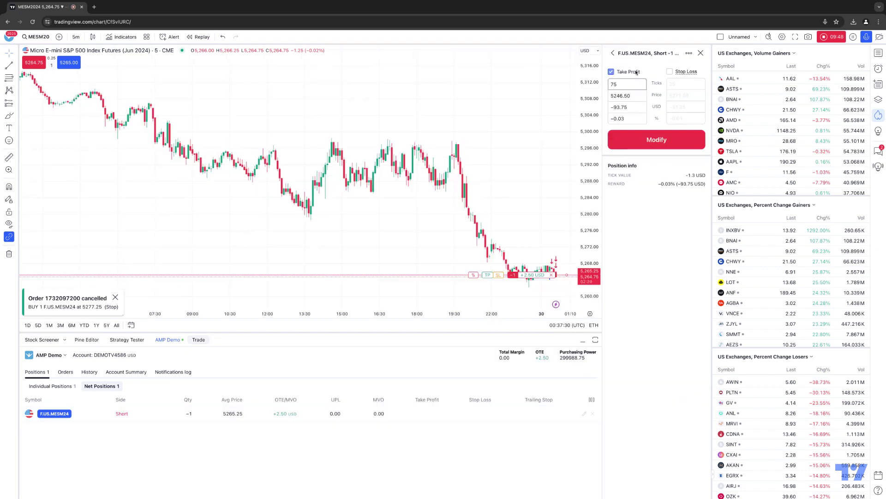
{"action": "left_click", "coordinate": [670, 72]}
{"action": "left_click", "coordinate": [632, 86]}
{"action": "key", "text": "BackSpace"}
{"action": "key", "text": "BackSpace"}
{"action": "type", "text": "8"}
- Set the short position's stop loss to 8 ticks and apply the modification
{"action": "left_click", "coordinate": [680, 83]}
{"action": "key", "text": "BackSpace"}
{"action": "key", "text": "BackSpace"}
{"action": "type", "text": "8"}
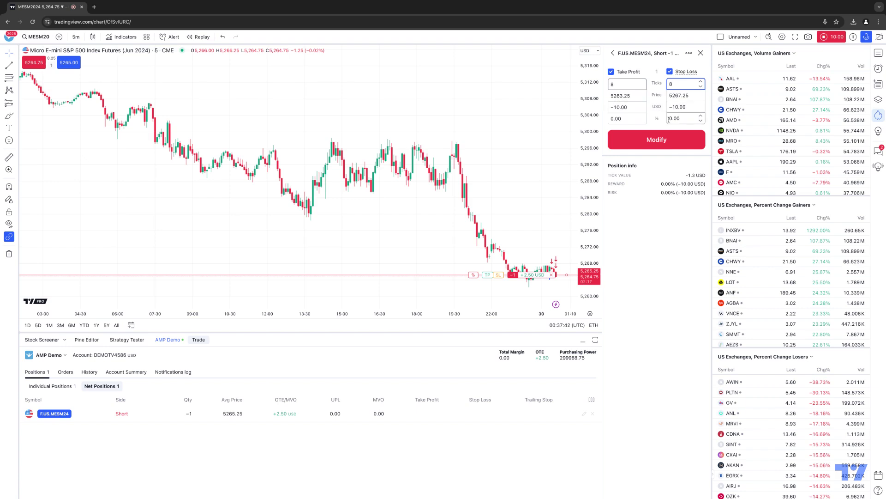
{"action": "left_click", "coordinate": [659, 143]}
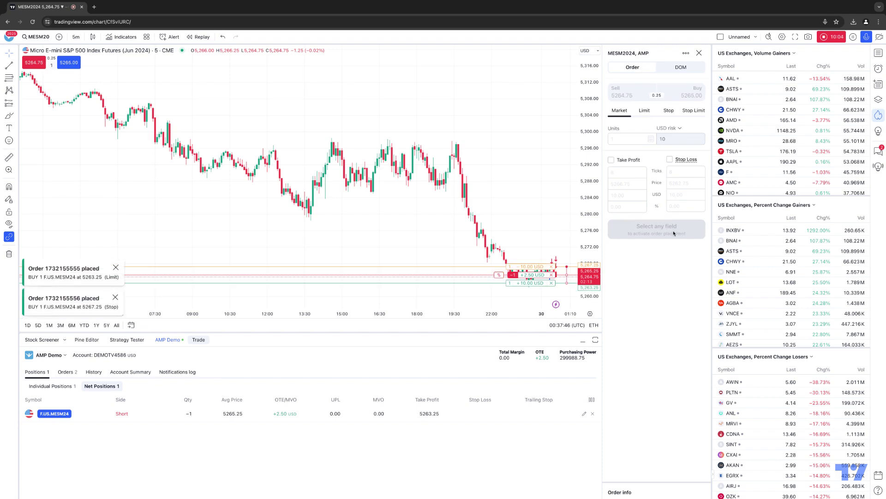